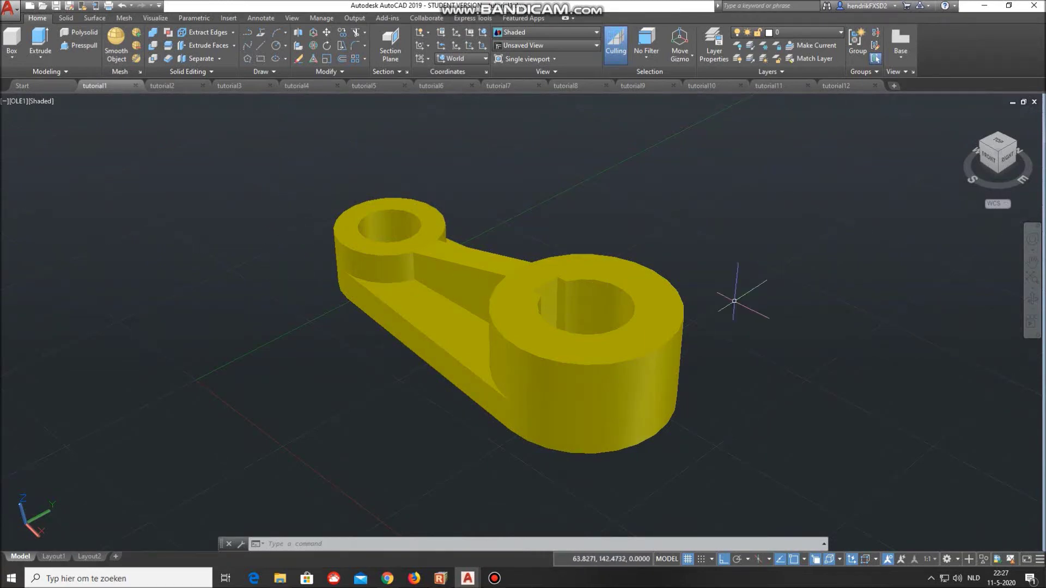
- Orbit the yellow link part in tutorial1 to a tilted top view
shift+middle_drag(446, 256, 492, 297)
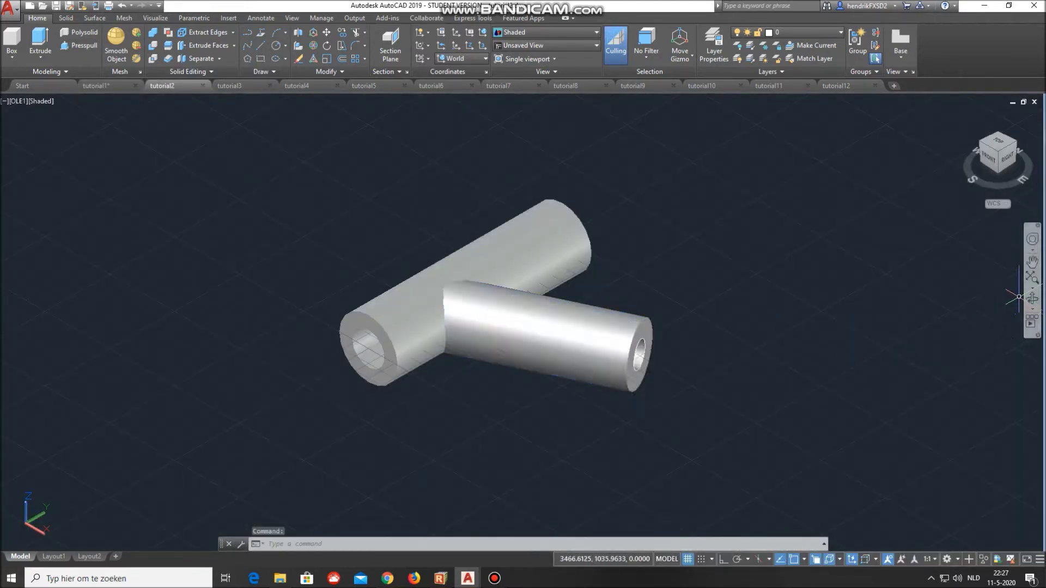
- Orbit the grey T-pipe from several angles, then switch to the tutorial3 bracket drawing
shift+middle_drag(492, 297, 492, 297)
shift+middle_drag(527, 329, 527, 328)
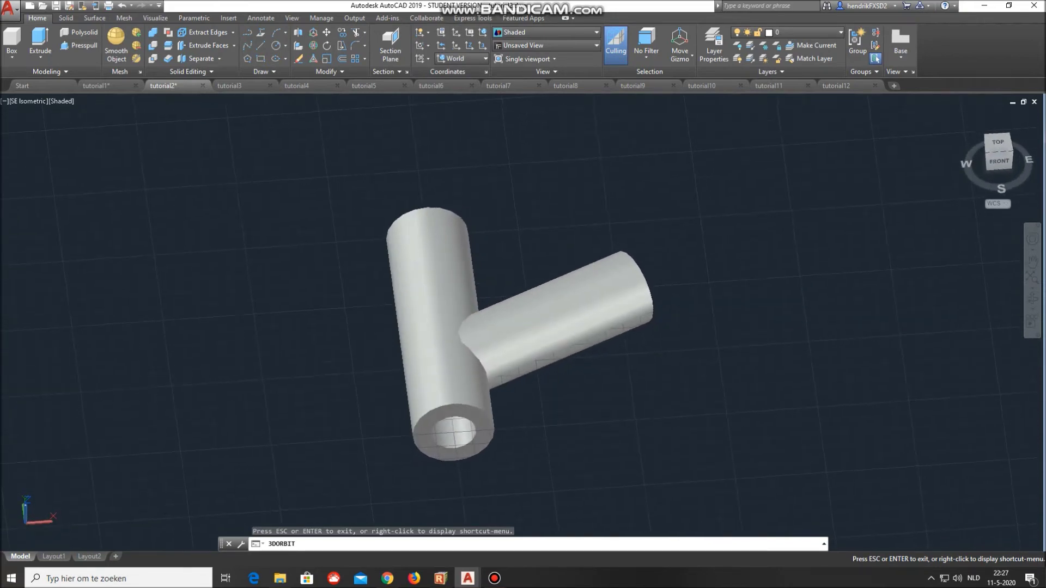
key(ctrl+Tab)
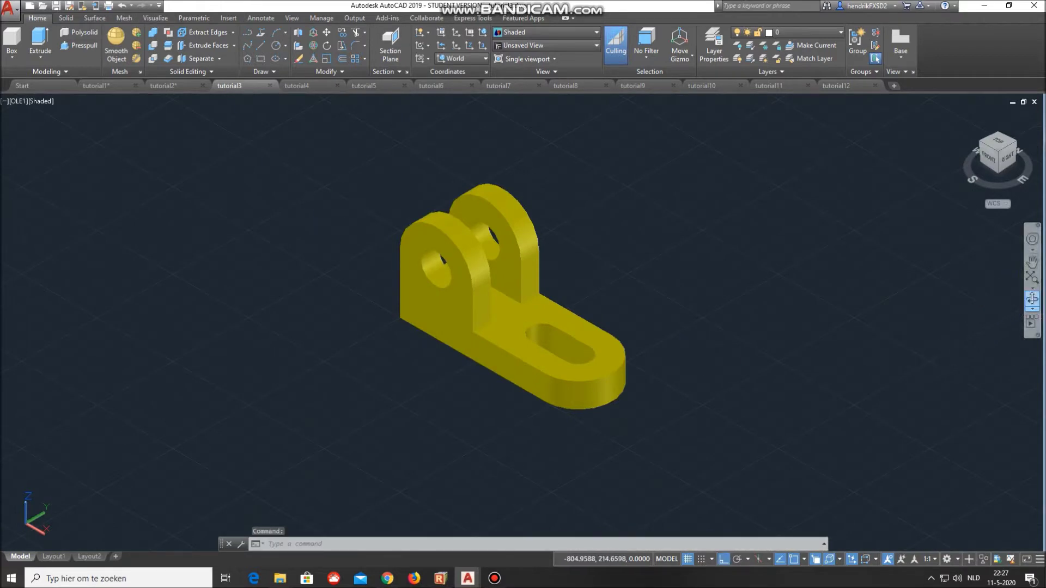
- Orbit the yellow bracket to an isometric view, zoom in, and turn it to its front side
shift+middle_drag(522, 294, 522, 294)
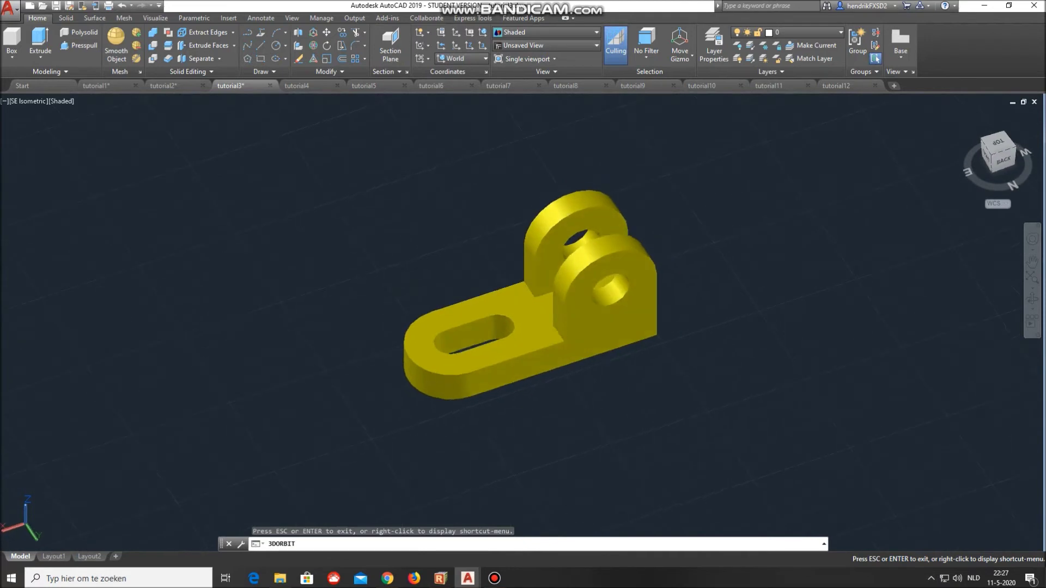
scroll(605, 296, up, 1)
scroll(605, 297, up, 1)
scroll(605, 297, up, 1)
shift+middle_drag(522, 294, 494, 293)
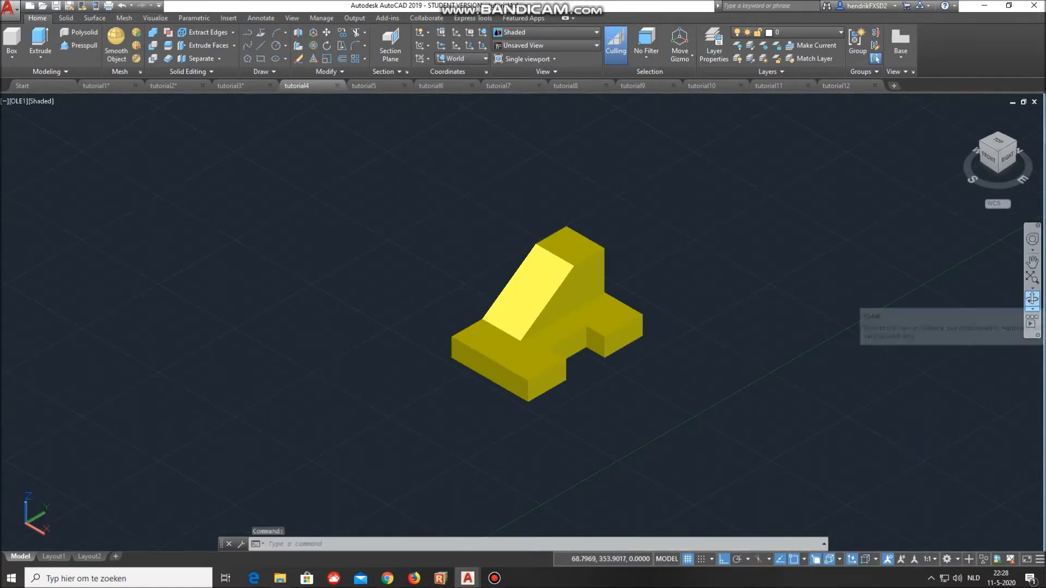
- Zoom in and orbit the tutorial4 wedge block to its underside, then move to tutorial5
click(1032, 299)
scroll(850, 368, up, 3)
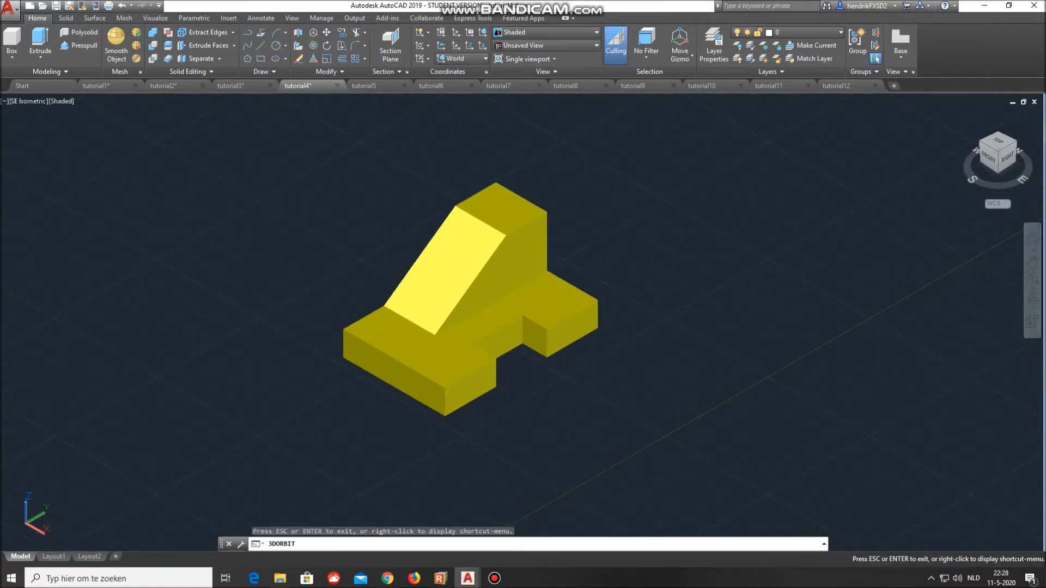
drag(471, 299, 471, 300)
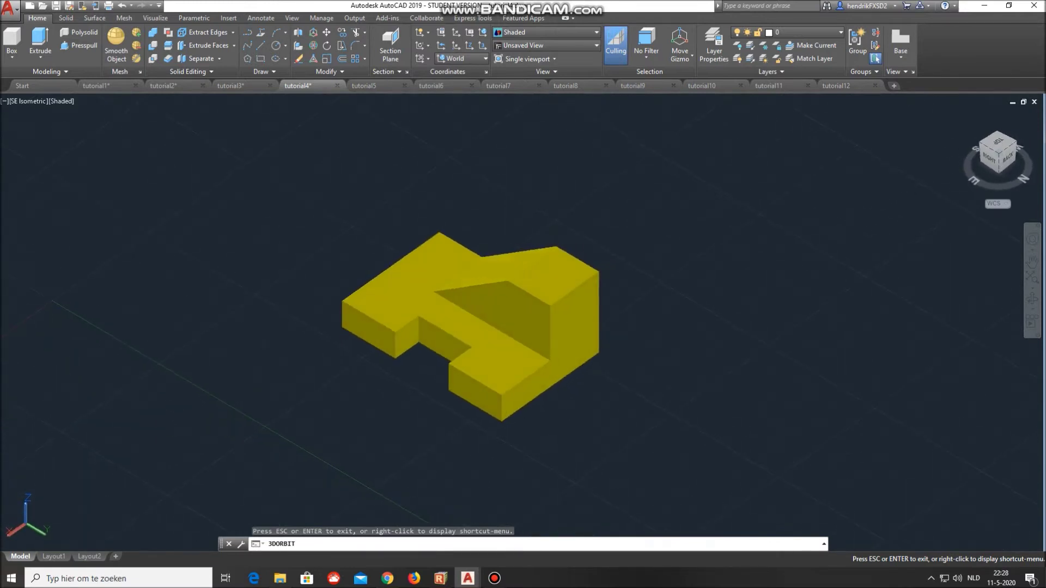
key(ctrl+Tab)
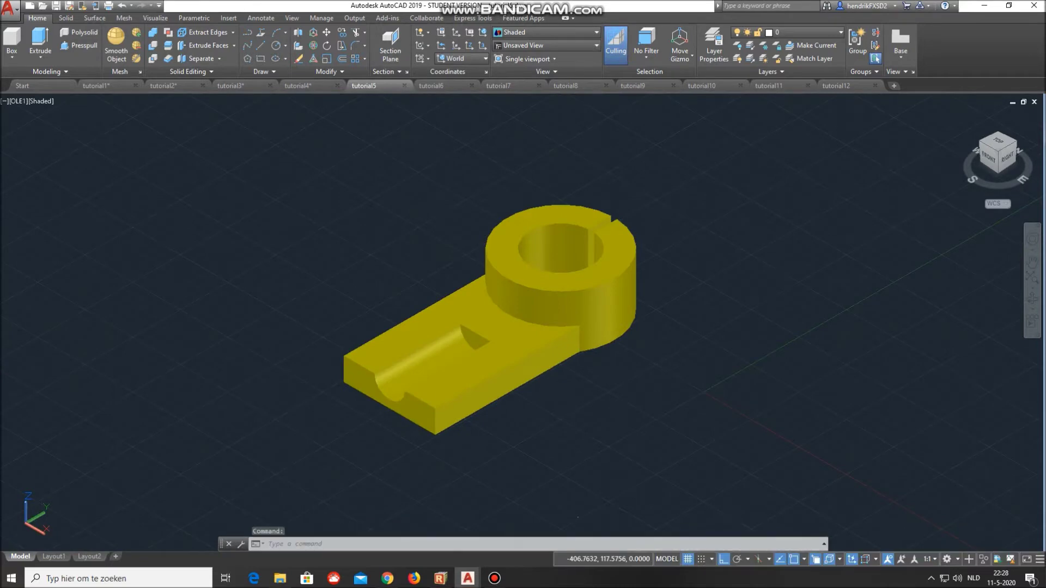
- Orbit the tutorial5 lever to a near-top view, then bring up the tutorial6 drawing
click(1032, 298)
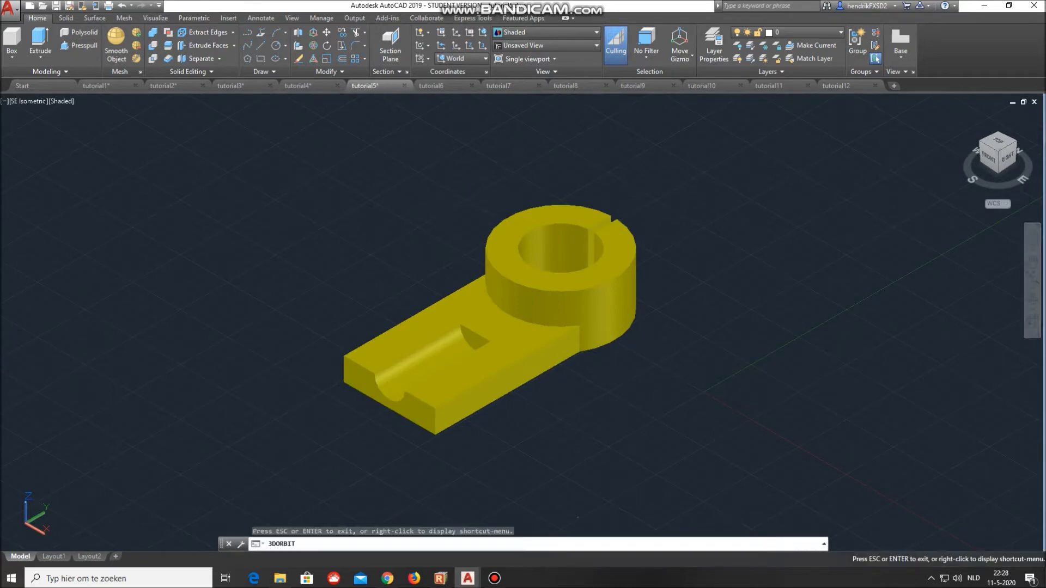
drag(573, 354, 574, 355)
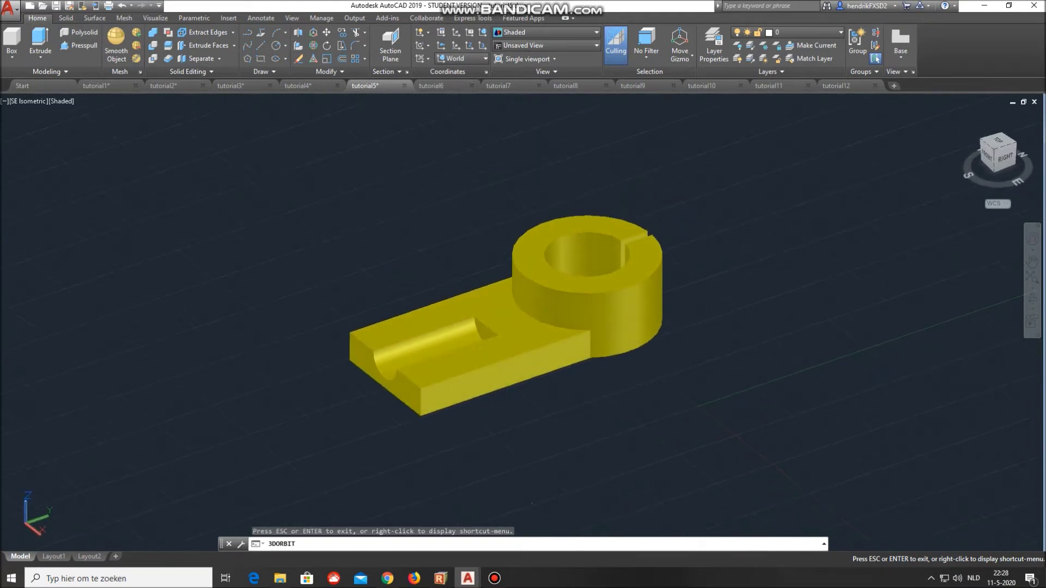
mouse_move(430, 86)
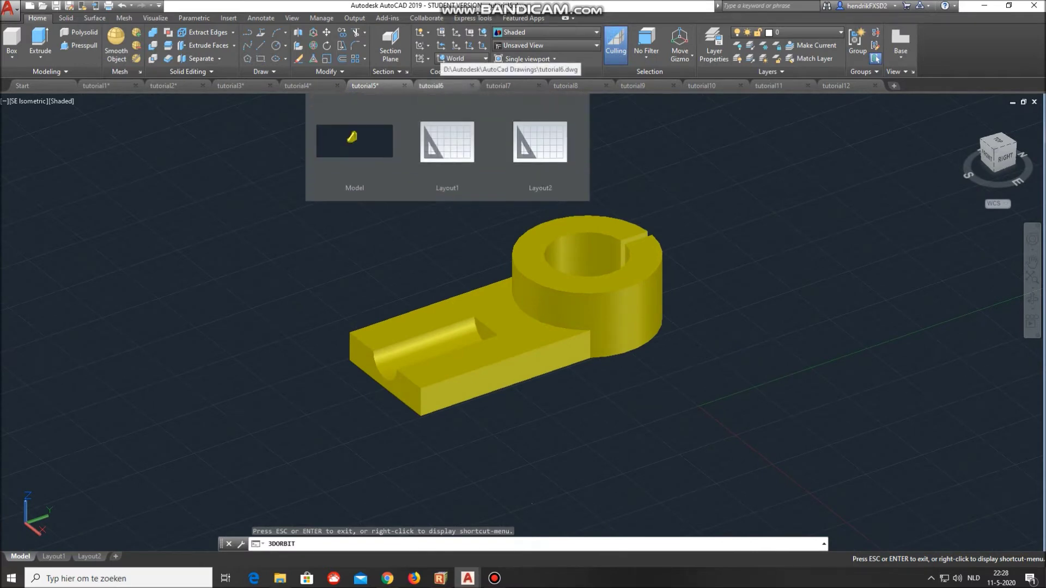
click(430, 86)
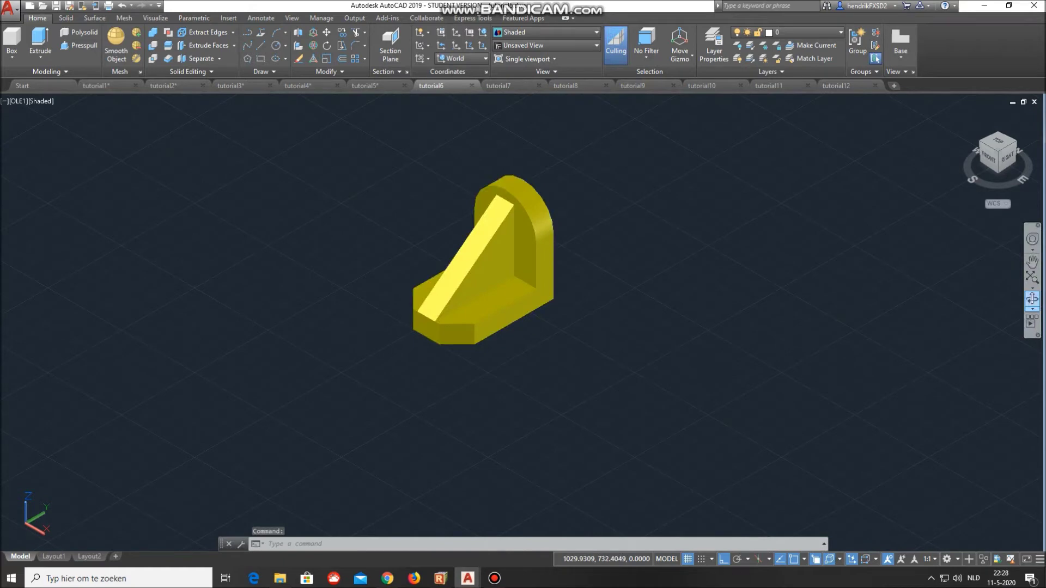
- Orbit the tutorial6 support toward its front and left side, zooming in, then open tutorial7
click(1031, 298)
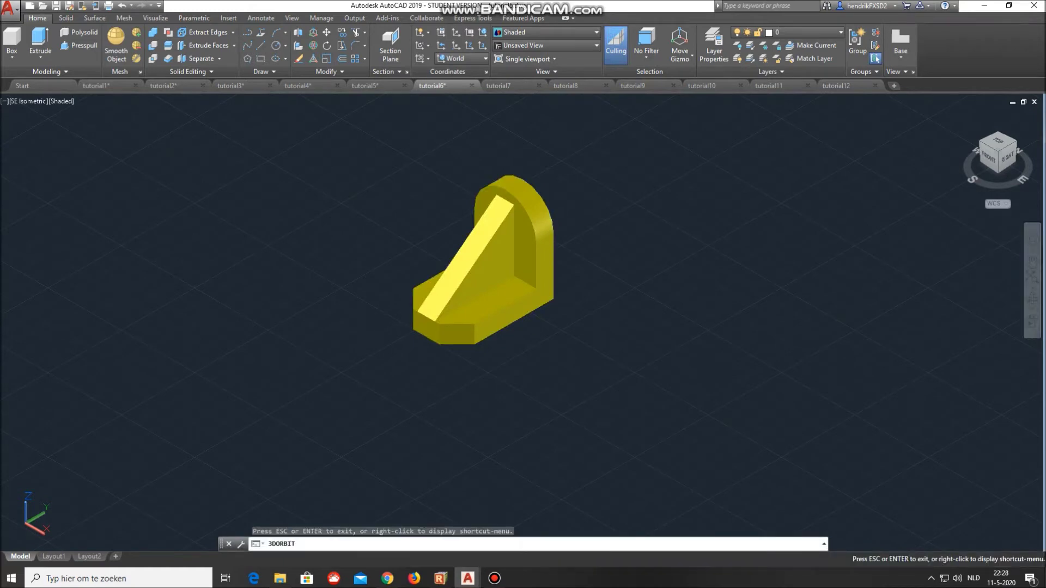
mouse_move(526, 289)
mouse_down()
mouse_move(681, 289)
mouse_move(526, 288)
mouse_up()
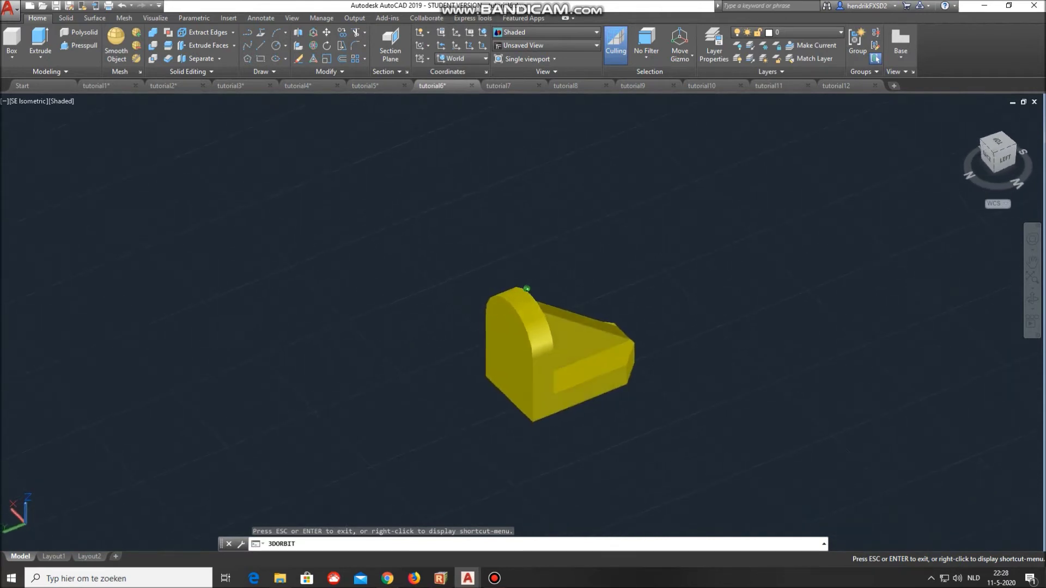
scroll(517, 289, up, 2)
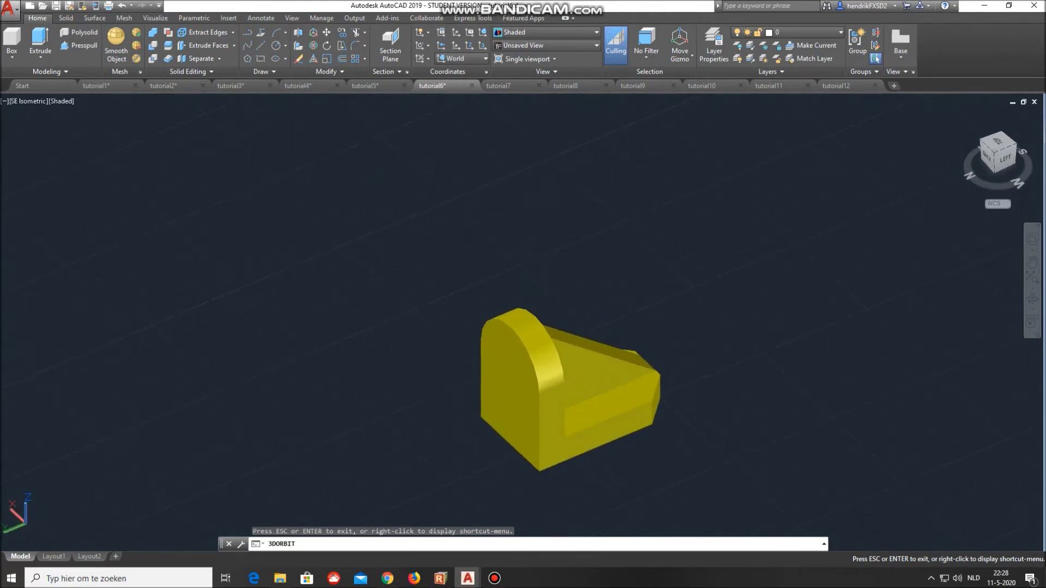
drag(528, 310, 528, 310)
click(499, 86)
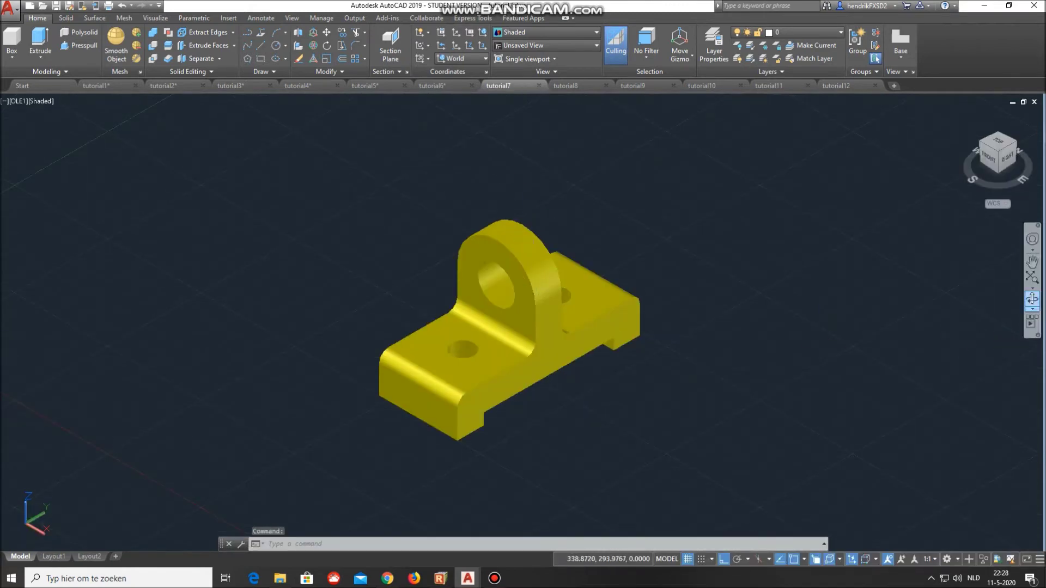
- Orbit the tutorial7 mounting bracket round to a side view, then switch to tutorial8
click(1033, 299)
drag(509, 299, 509, 299)
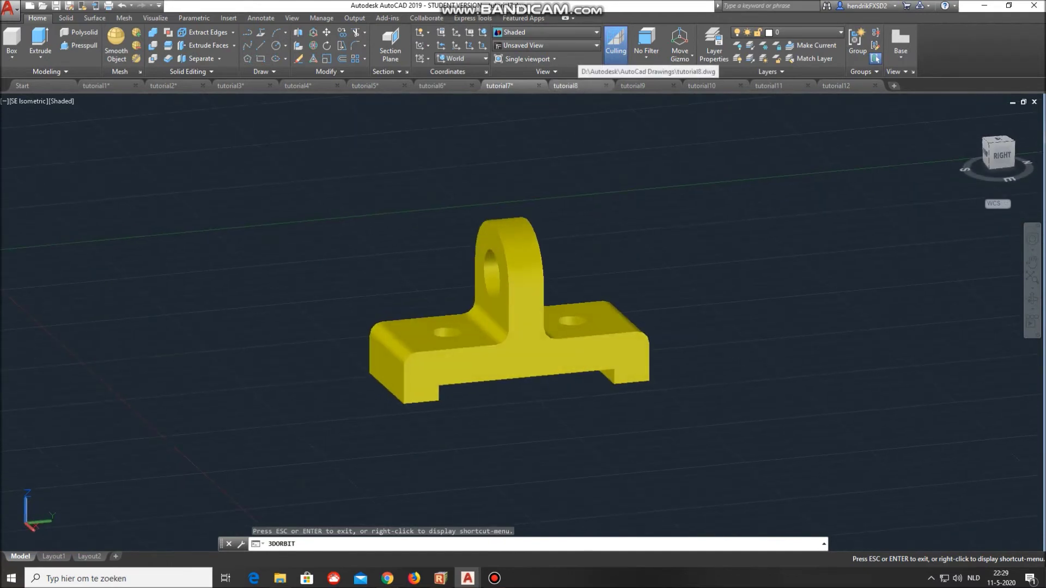
click(565, 85)
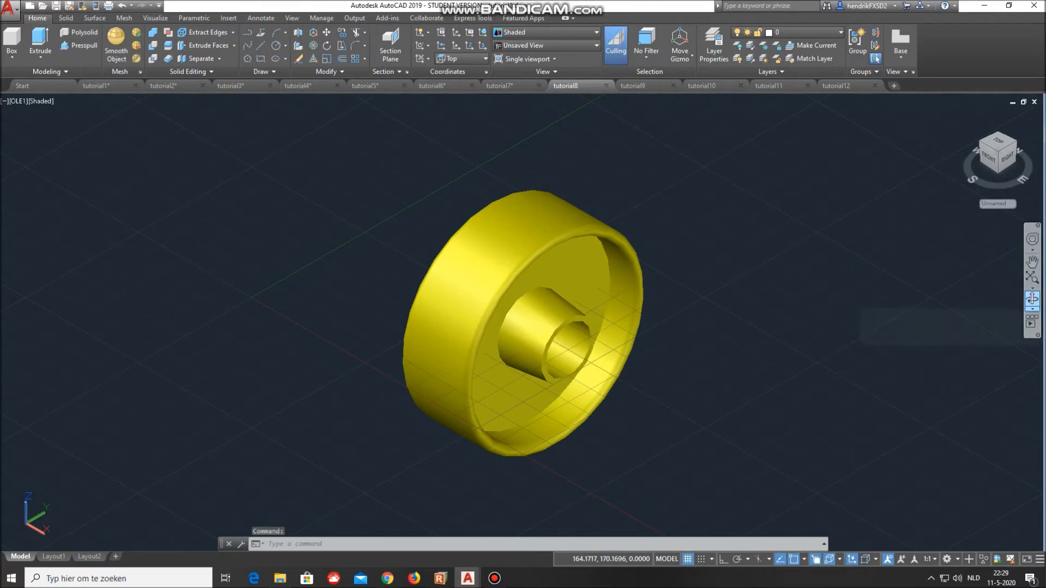
- Run 3DORBIT to view the yellow wheel from the side, then open tutorial9
text(3dorbit)
key(Return)
drag(521, 322, 521, 322)
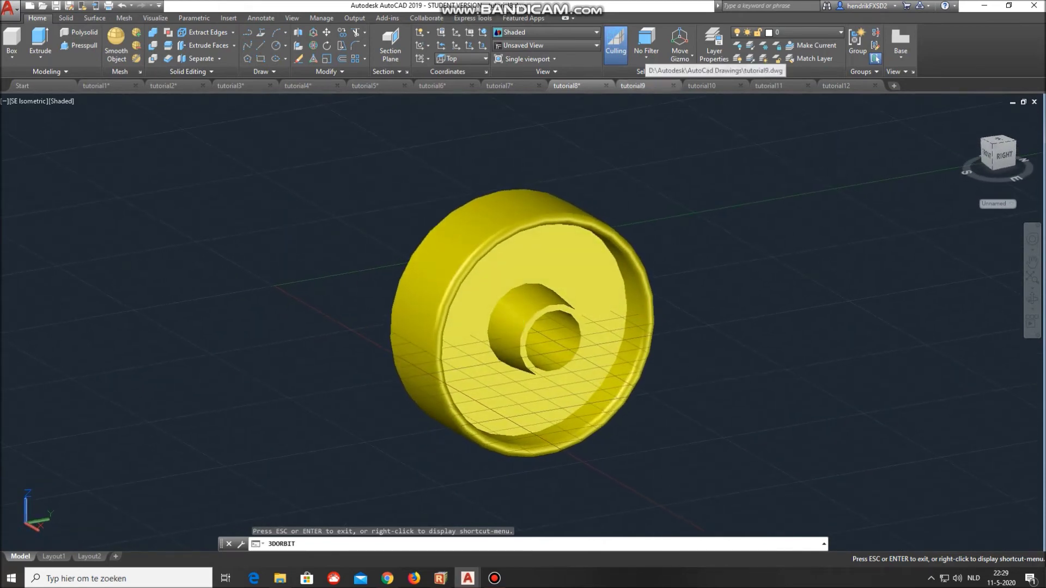
click(632, 86)
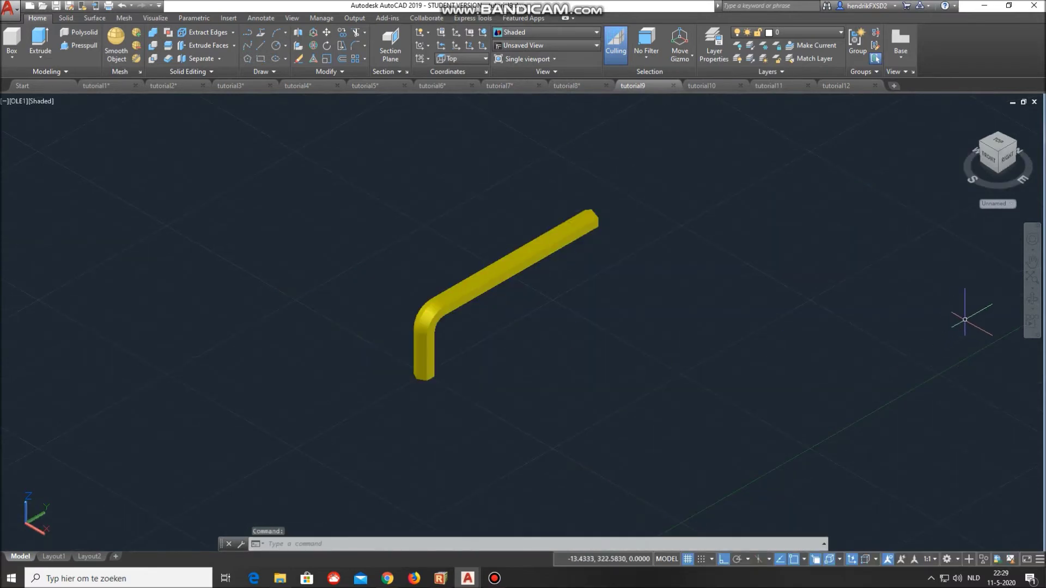
- Orbit the bent hex key in tutorial9 to inspect it from all sides
click(1032, 299)
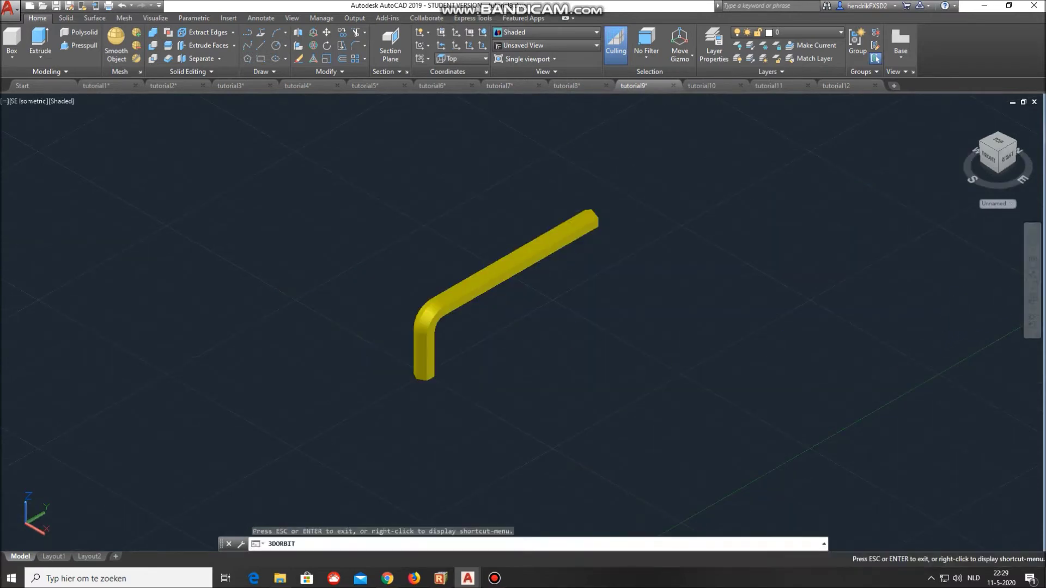
drag(504, 294, 504, 295)
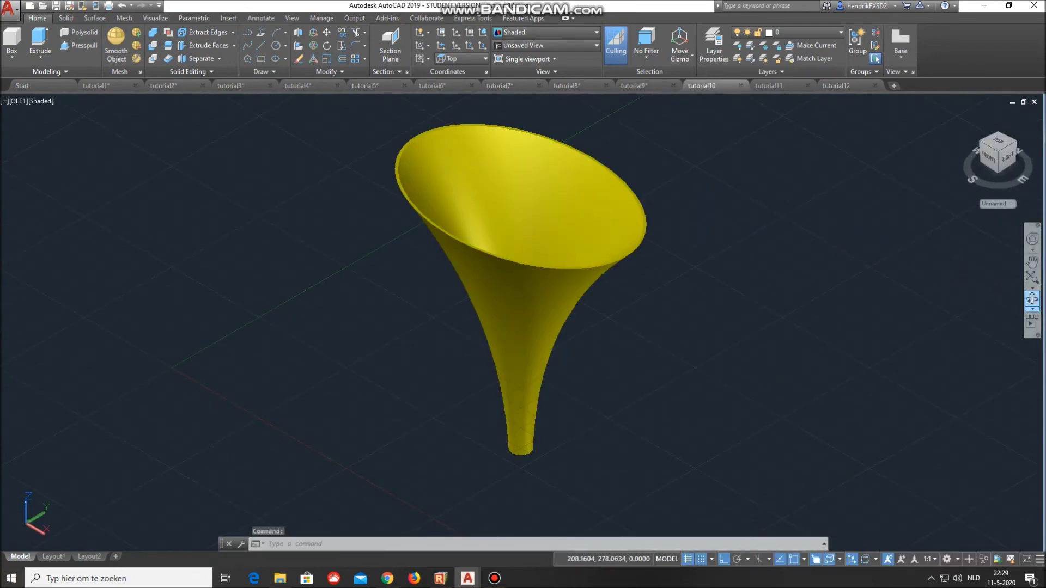
- Orbit the funnel to look down into its bowl, then open the tutorial11 assembly
drag(519, 385, 520, 322)
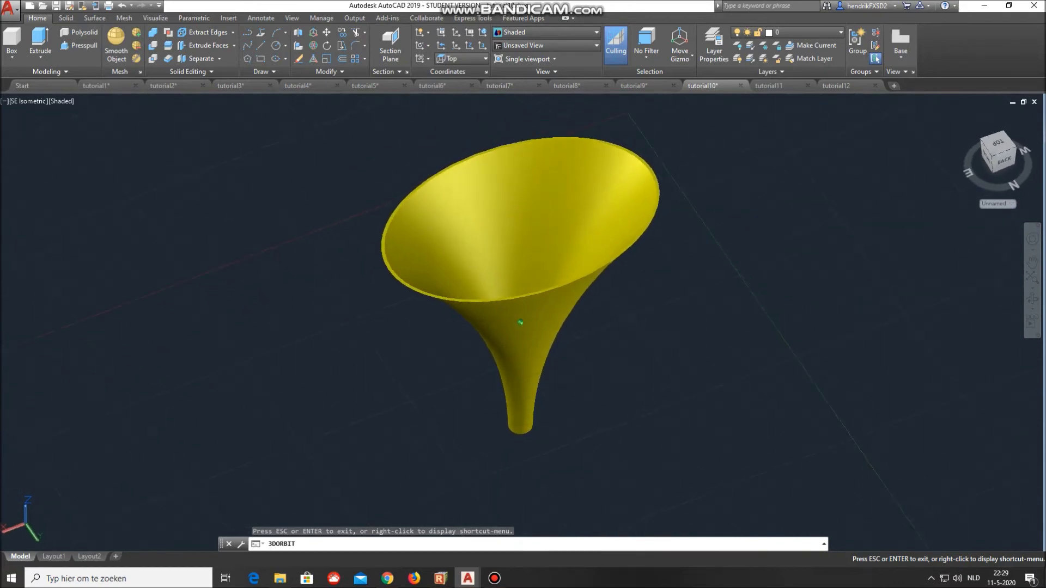
drag(520, 322, 520, 322)
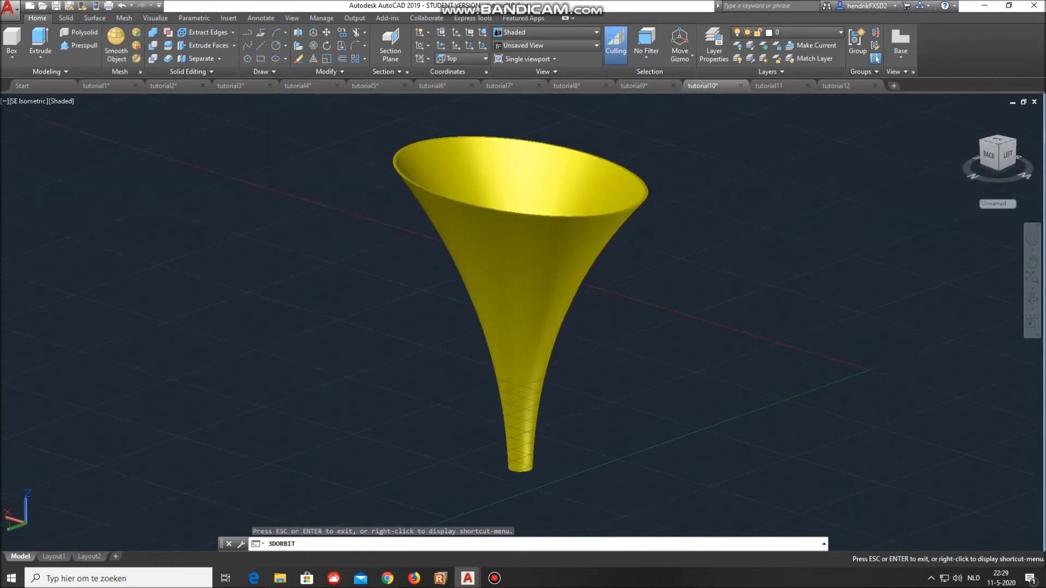
click(768, 85)
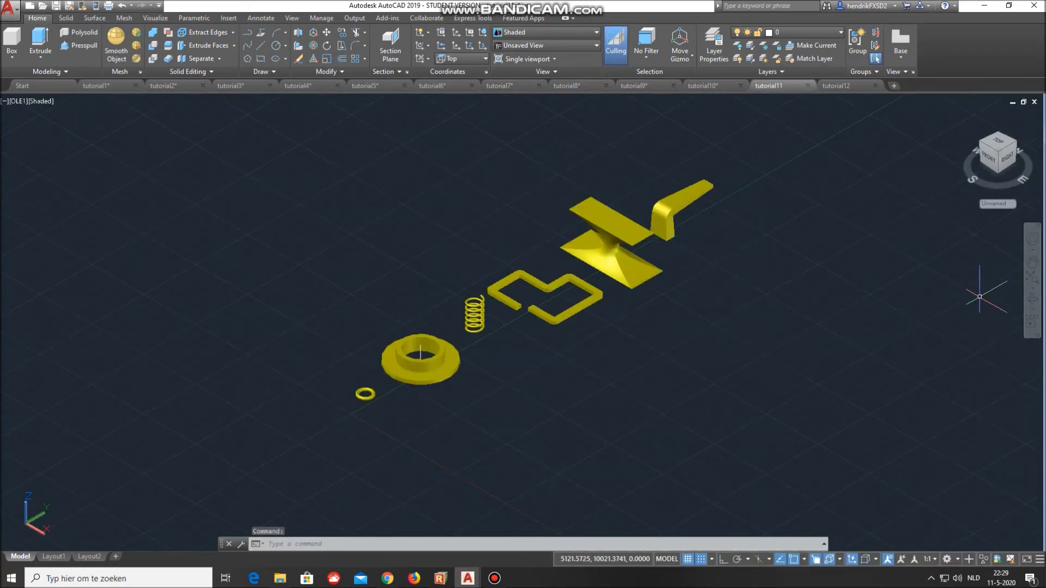
- Orbit the exploded assembly around its vertical axis and tilt the view down onto the parts
click(1031, 298)
scroll(500, 362, up, 1)
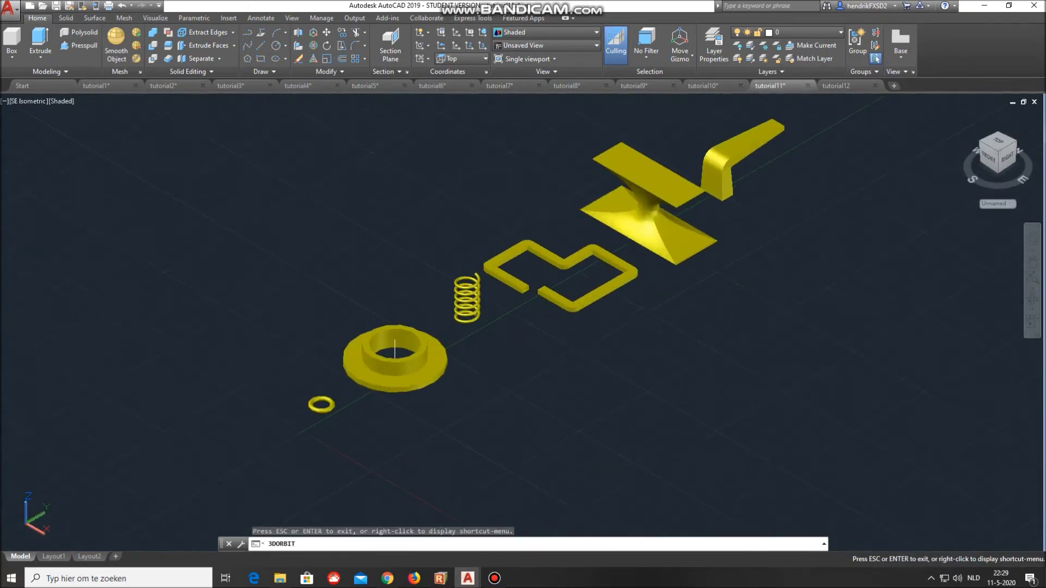
scroll(500, 361, up, 1)
scroll(501, 361, up, 1)
mouse_move(490, 337)
mouse_down()
mouse_move(343, 337)
mouse_move(343, 283)
mouse_up()
drag(394, 324, 394, 385)
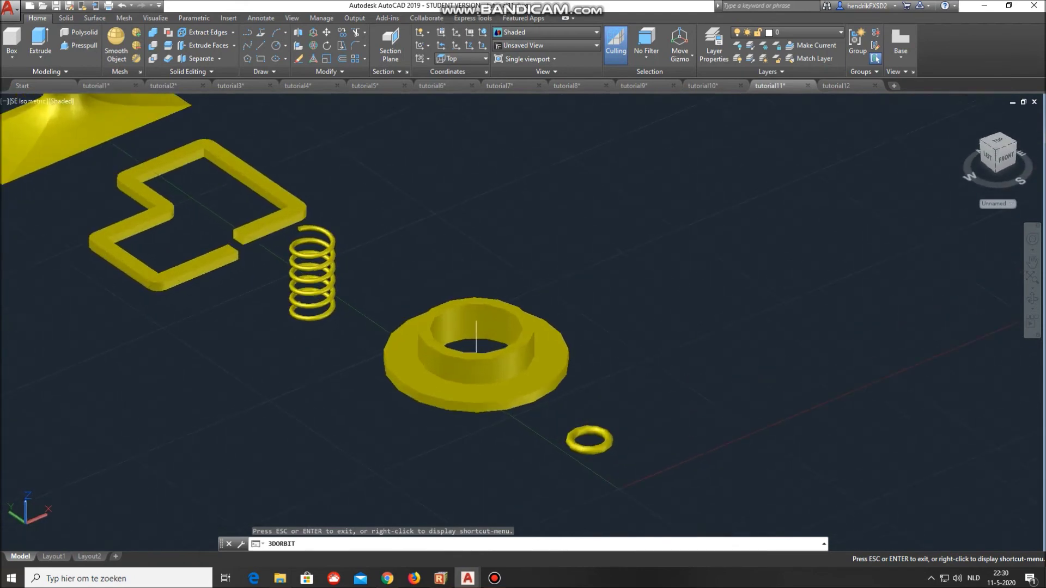
- Zoom in and out, pan to the large flared part, and orbit around it
scroll(295, 277, up, 1)
scroll(295, 277, up, 2)
scroll(295, 277, up, 2)
scroll(296, 276, up, 2)
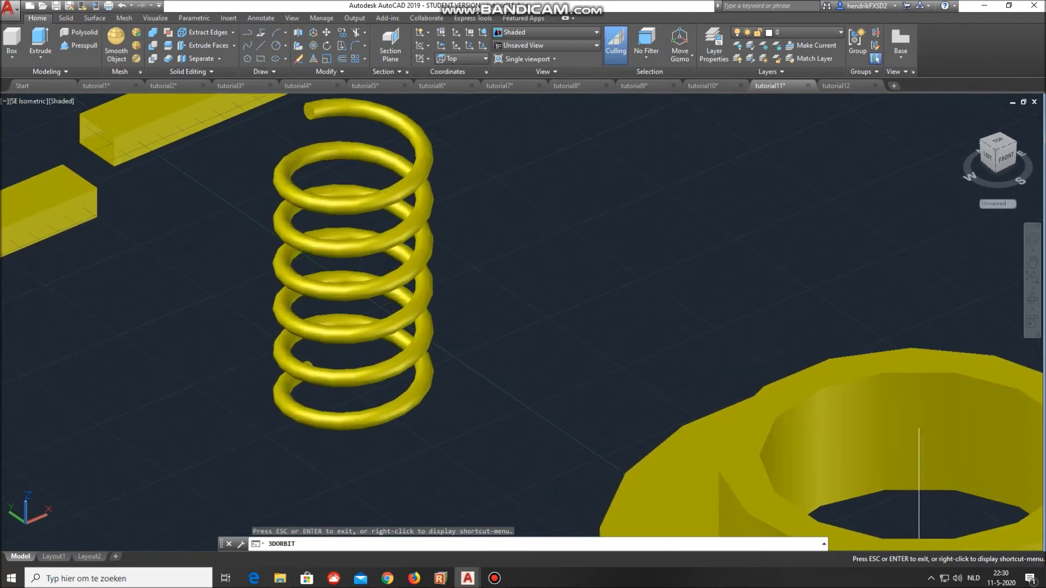
scroll(278, 250, down, 2)
scroll(278, 250, down, 2)
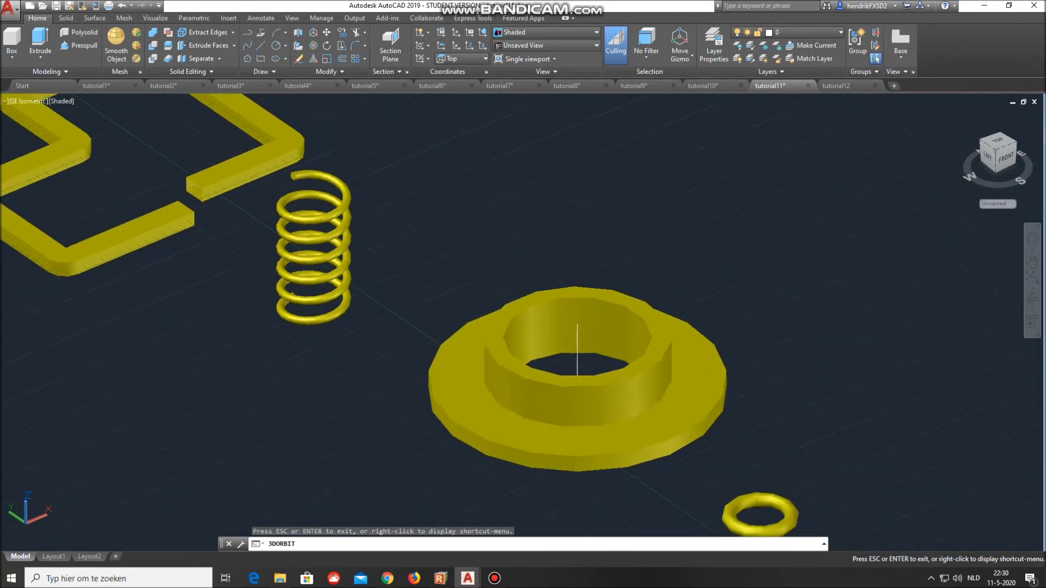
scroll(278, 251, down, 2)
scroll(278, 251, down, 1)
scroll(245, 256, down, 2)
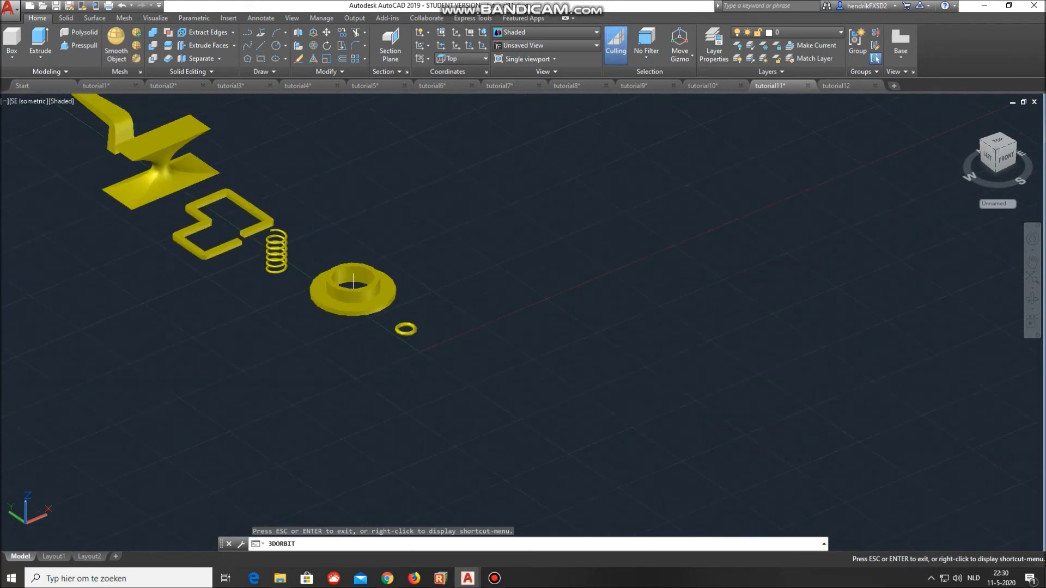
scroll(81, 141, up, 1)
scroll(80, 142, up, 2)
scroll(80, 142, up, 1)
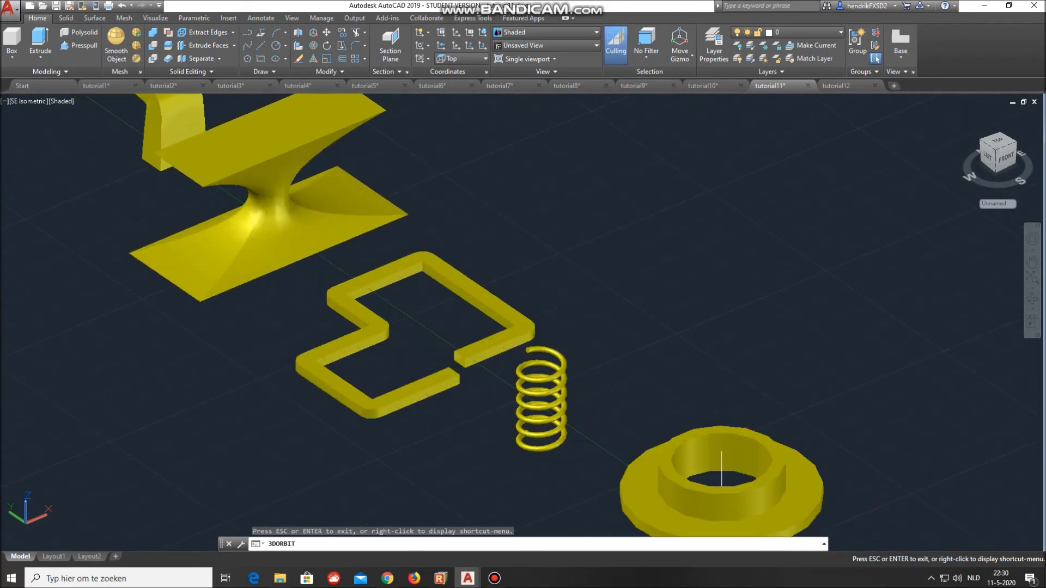
mouse_move(534, 253)
middle_down()
mouse_move(665, 355)
mouse_move(797, 430)
middle_up()
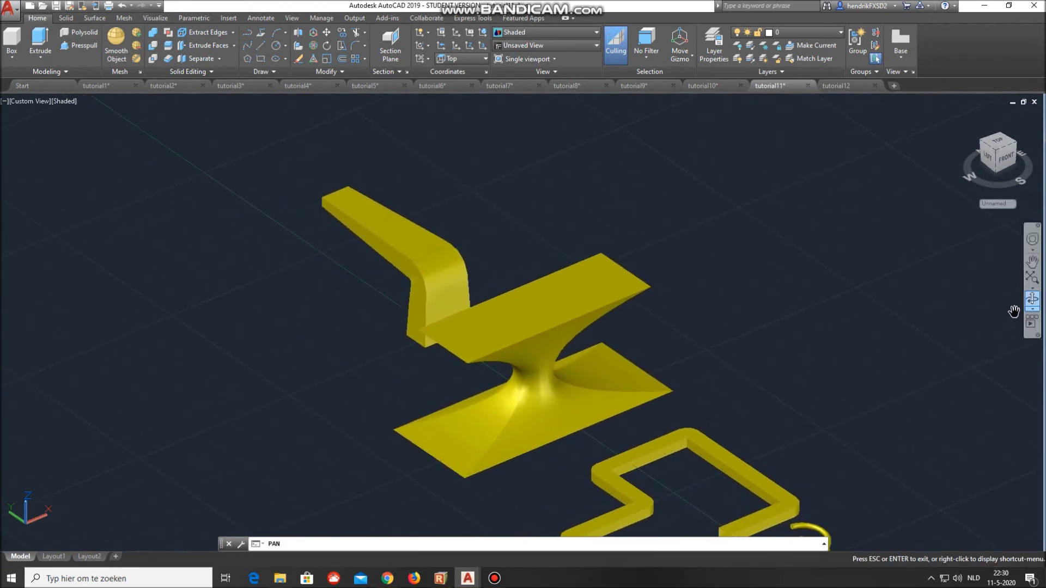
drag(381, 311, 539, 311)
mouse_move(463, 326)
mouse_down()
mouse_move(463, 267)
mouse_move(469, 327)
mouse_move(450, 370)
mouse_up()
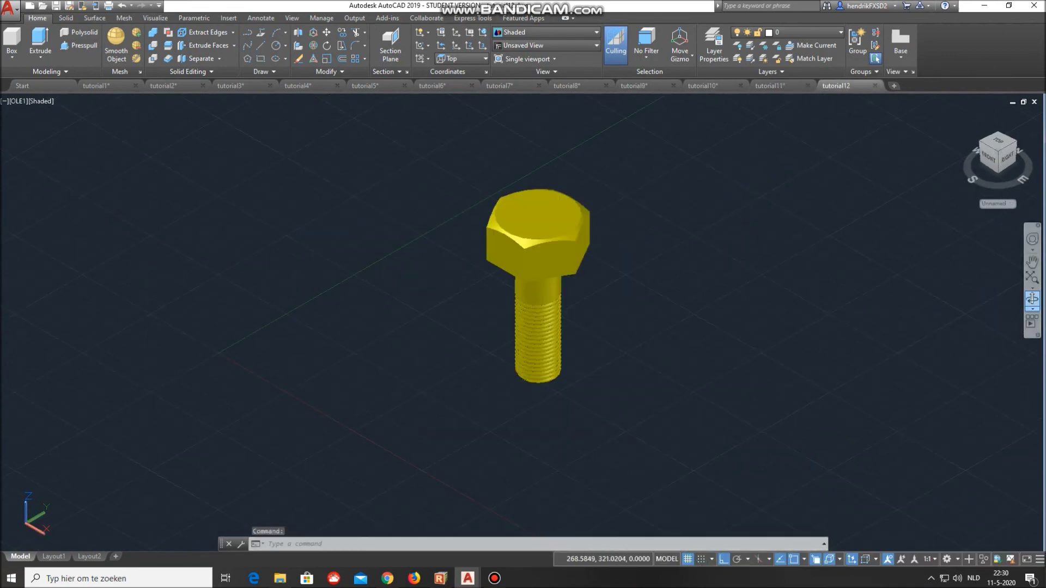
- Orbit the threaded hex bolt to a level side view
click(1032, 298)
drag(538, 292, 537, 292)
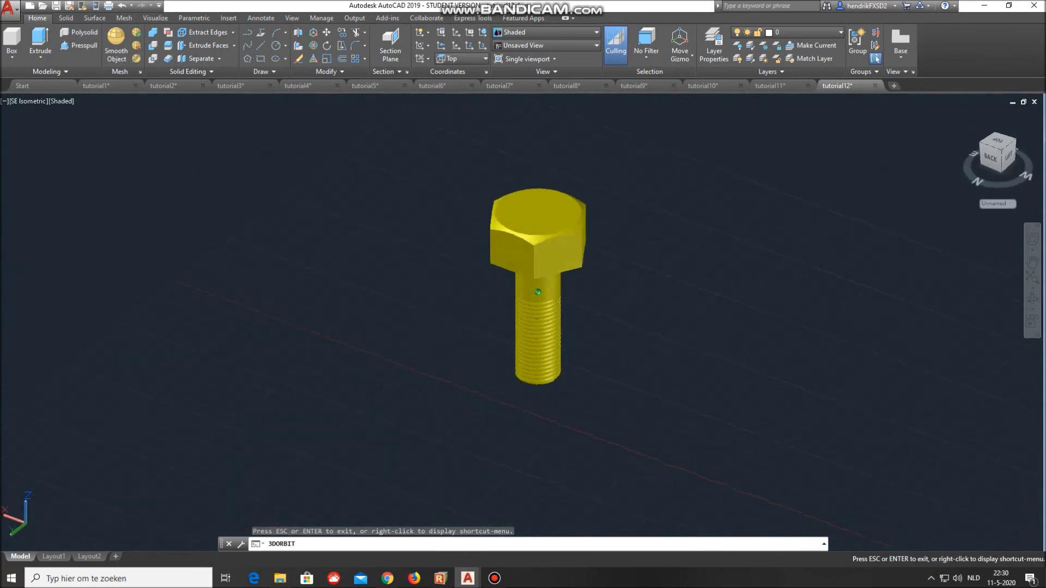